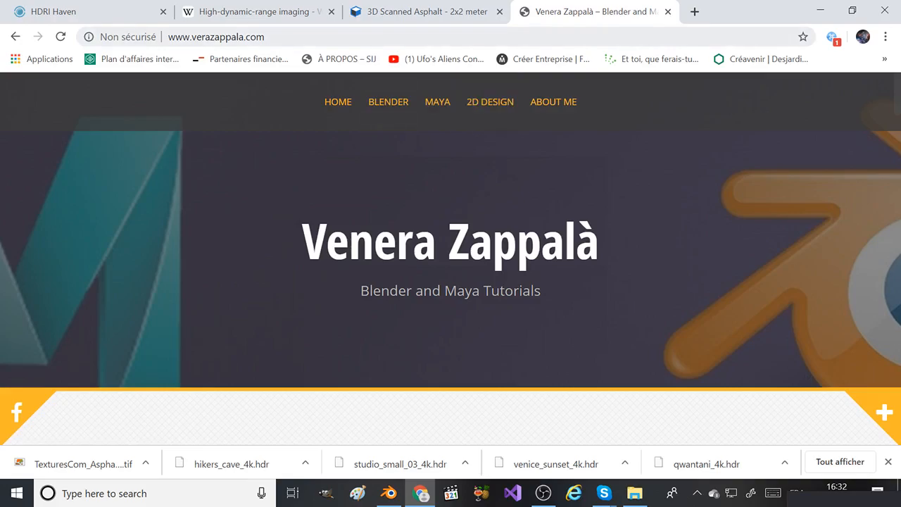
# - Look through the Blender tutorial posts on the home page of the tutorials website
pyautogui.scroll(-15, 278, 180)
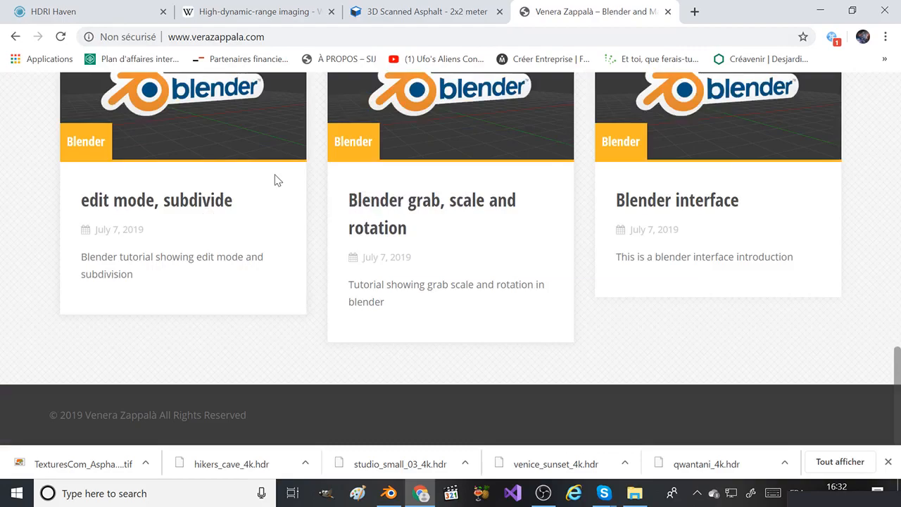
pyautogui.scroll(10, 236, 185)
pyautogui.scroll(1, 237, 184)
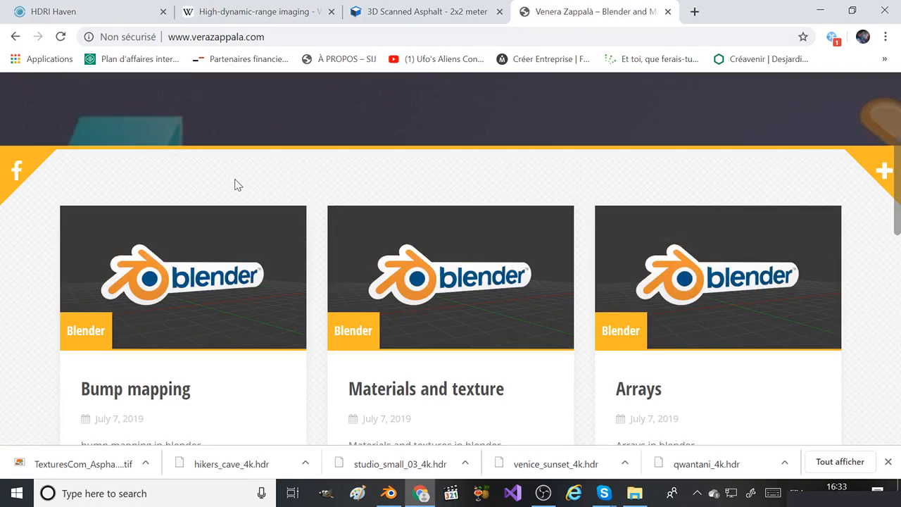
# - Switch to Blender and set the render engine to Cycles Render
pyautogui.hotkey('alt', 'Tab')
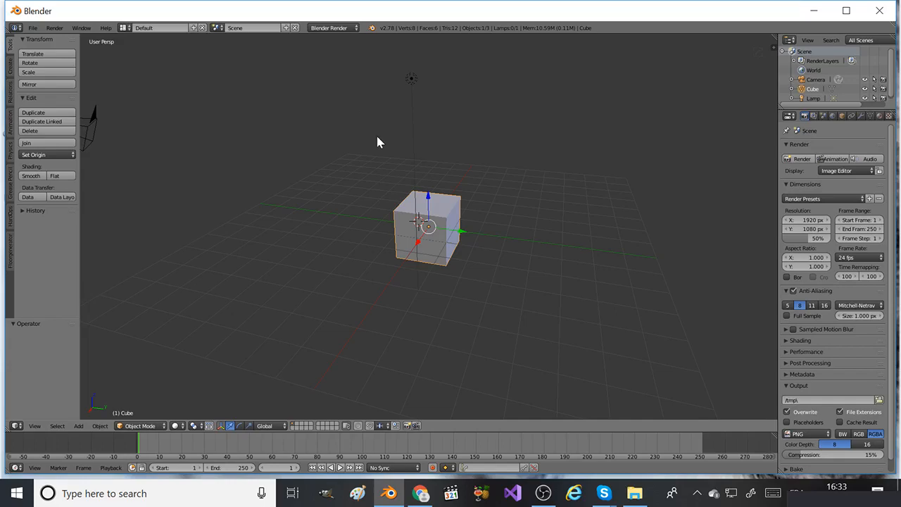
pyautogui.click(326, 28)
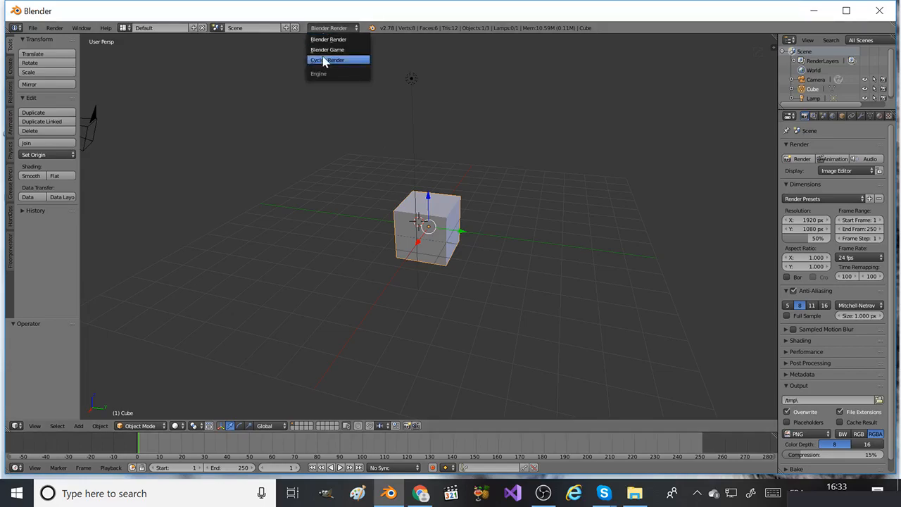
pyautogui.click(328, 60)
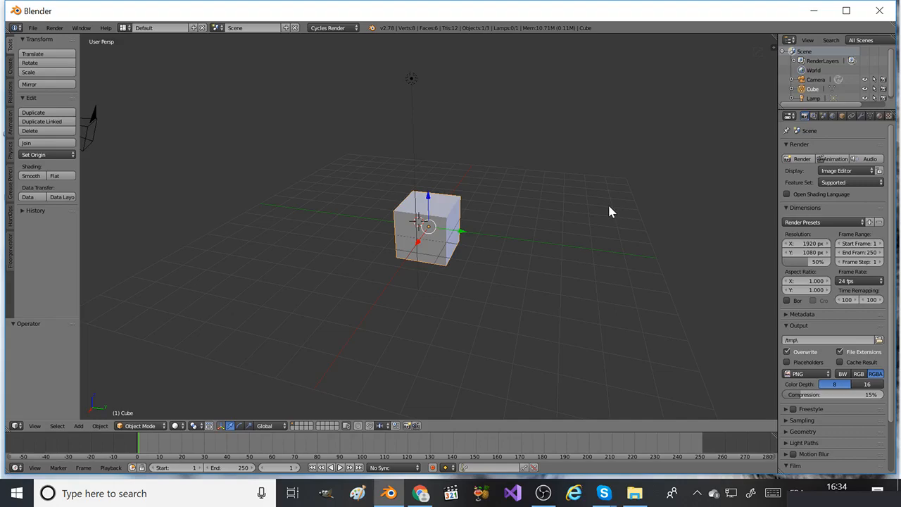
# - Change the main area to the Node Editor and return it to the 3D View
pyautogui.click(15, 426)
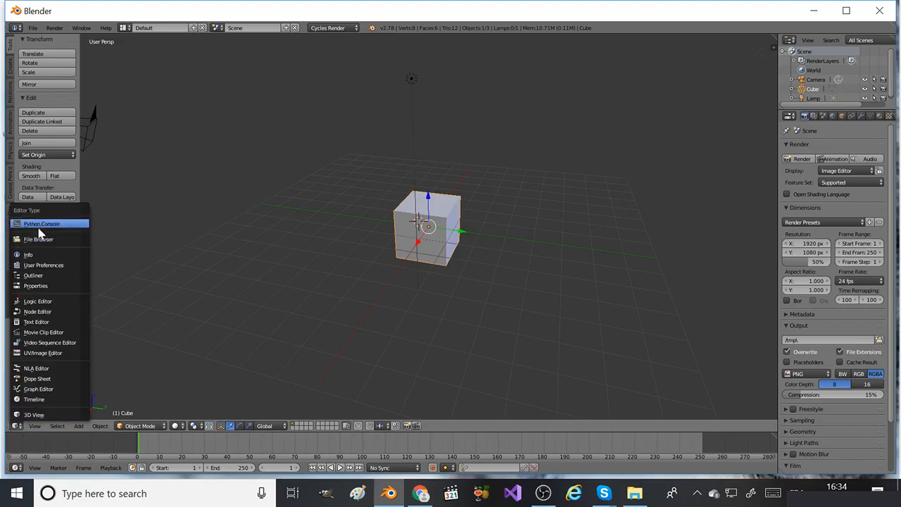
pyautogui.click(29, 415)
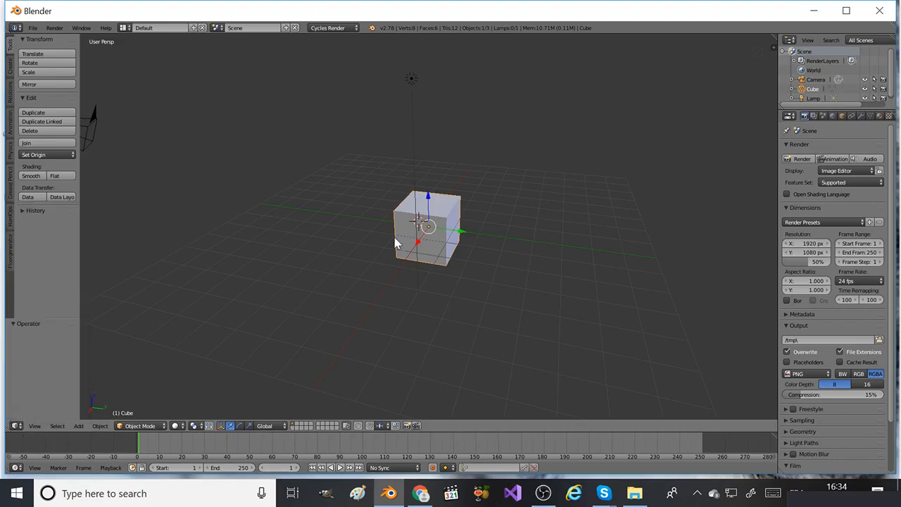
pyautogui.click(15, 426)
pyautogui.click(36, 311)
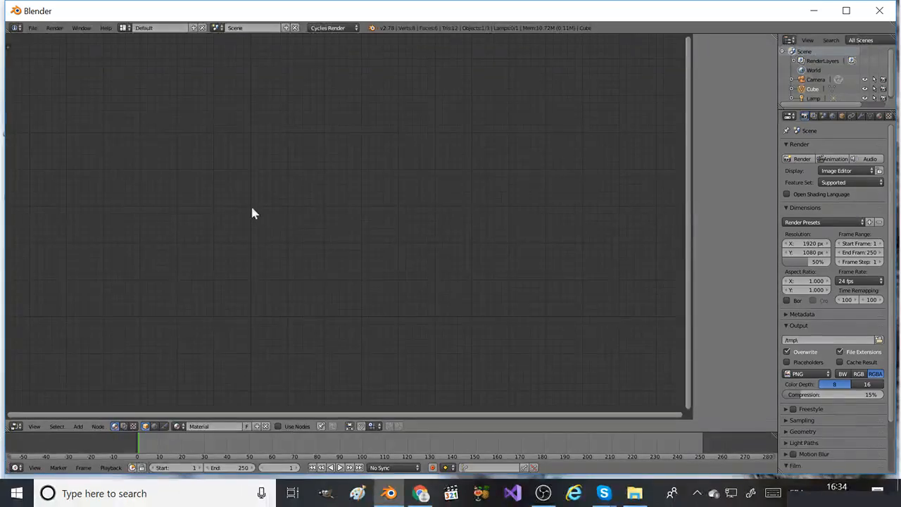
pyautogui.click(16, 426)
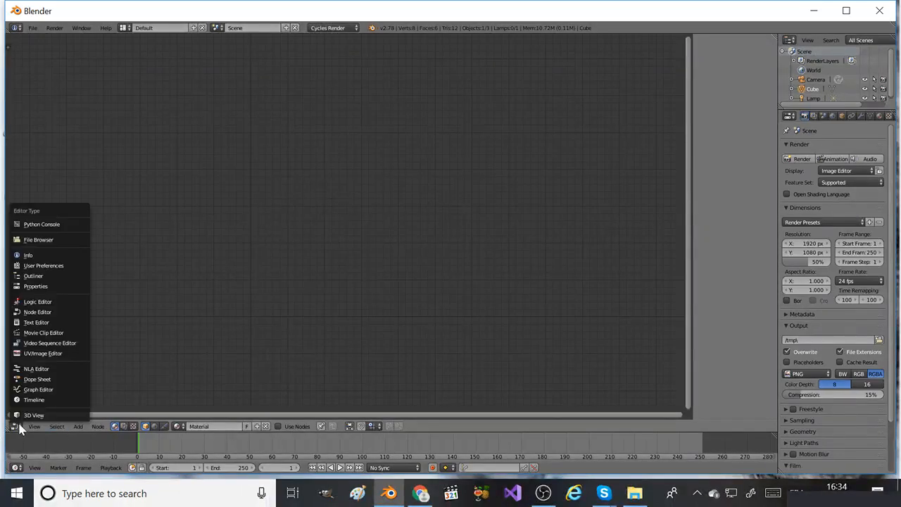
pyautogui.click(28, 415)
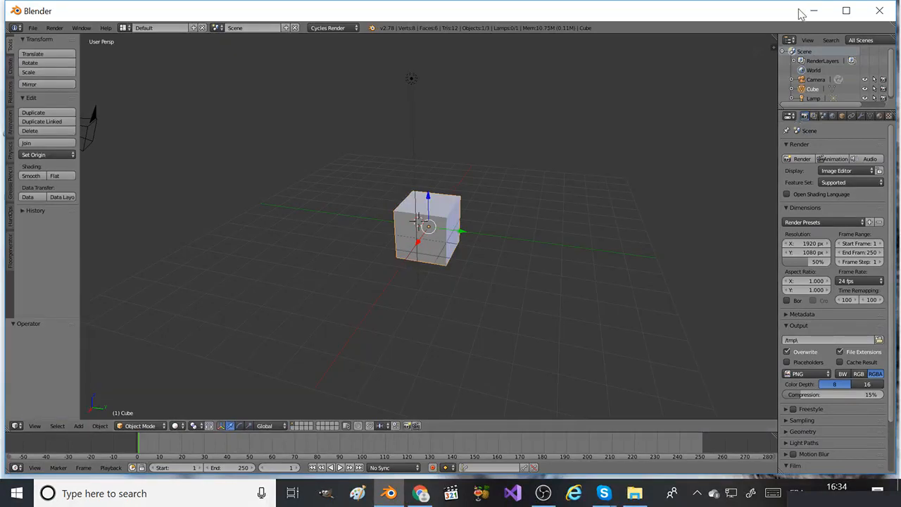
# - Join the Outliner and Properties areas so that the Properties editor takes over the Outliner's space
pyautogui.rightClick(828, 107)
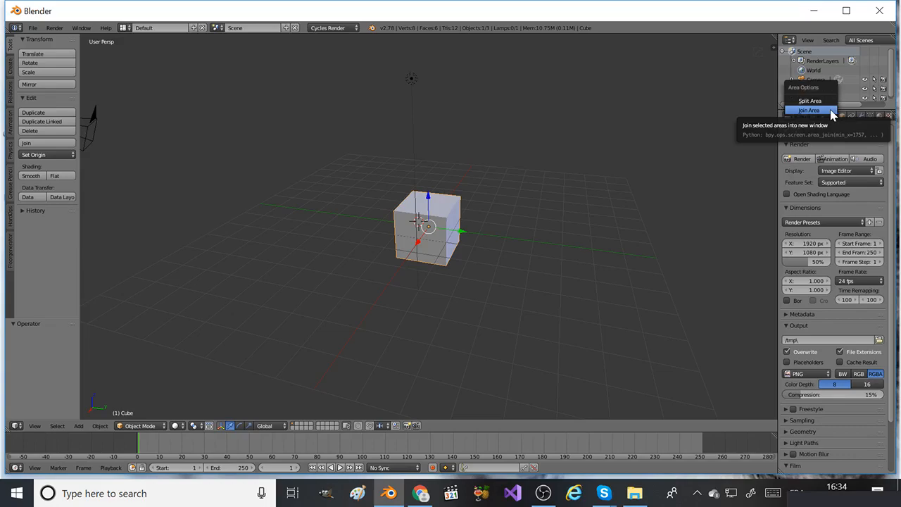
pyautogui.click(832, 111)
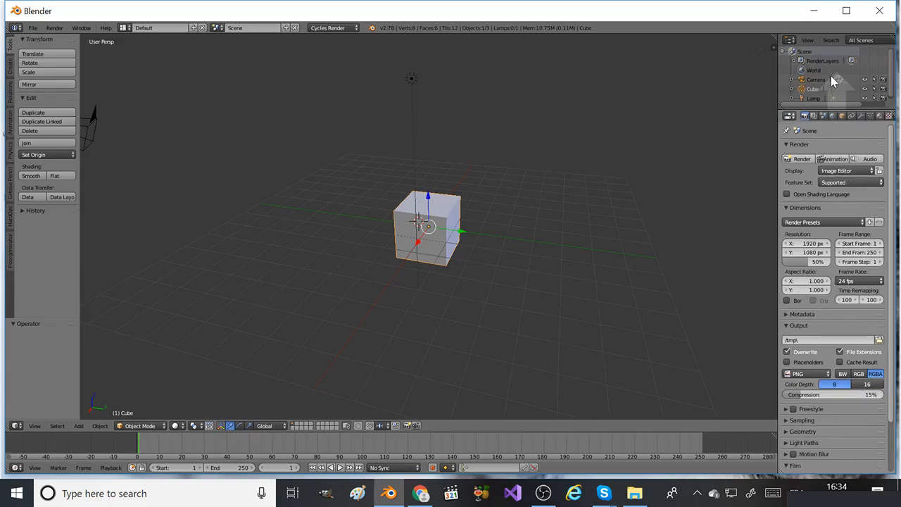
pyautogui.click(832, 81)
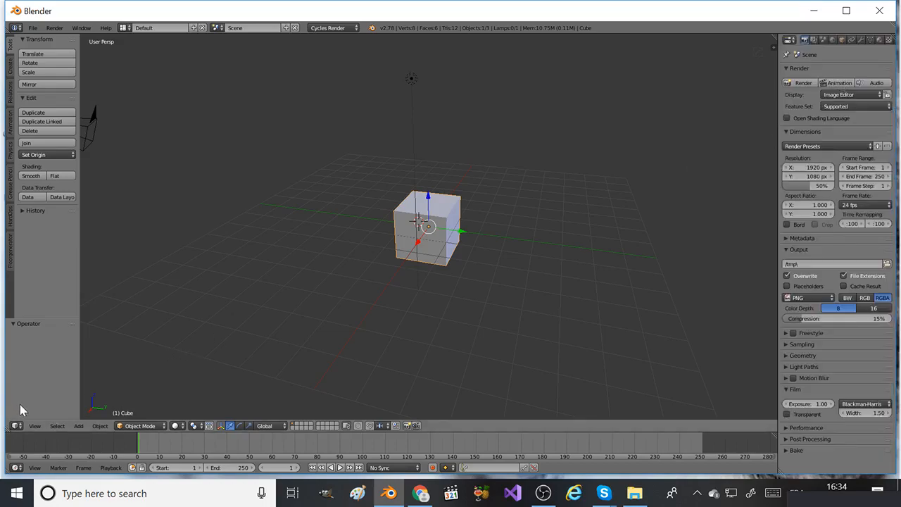
# - Join the 3D View over the Timeline area and narrow the tool shelf down to its tab strip
pyautogui.rightClick(235, 432)
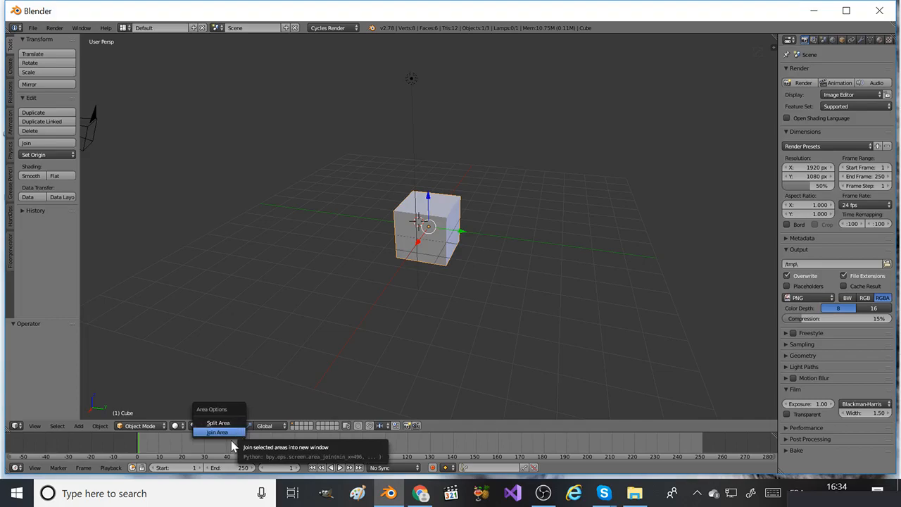
pyautogui.click(227, 434)
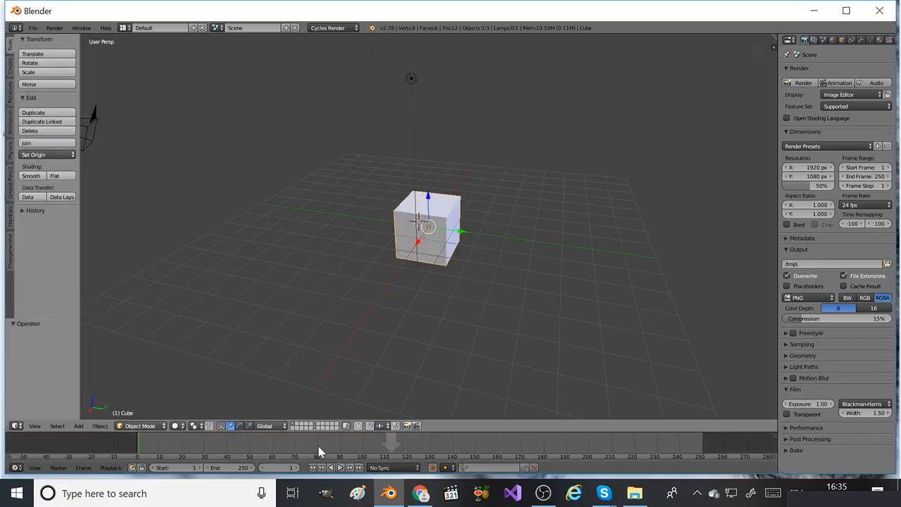
pyautogui.click(319, 453)
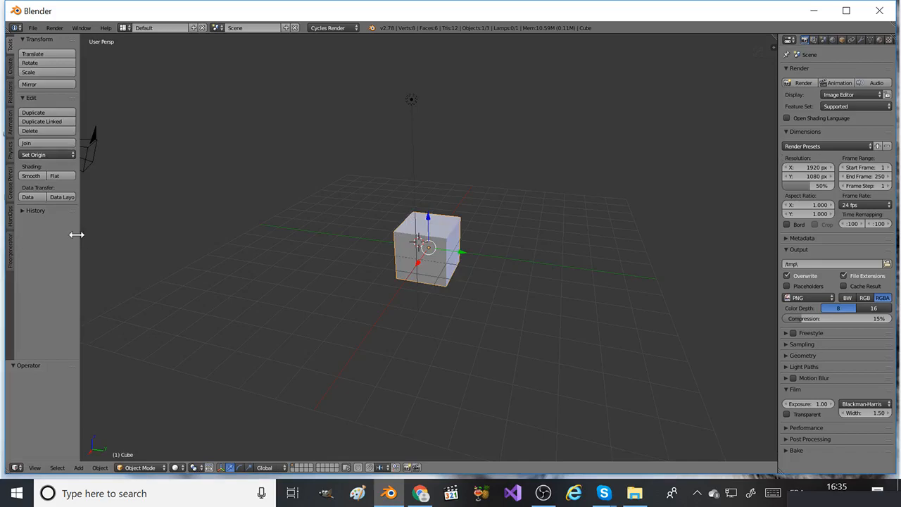
pyautogui.moveTo(76, 234); pyautogui.dragTo(17, 226)
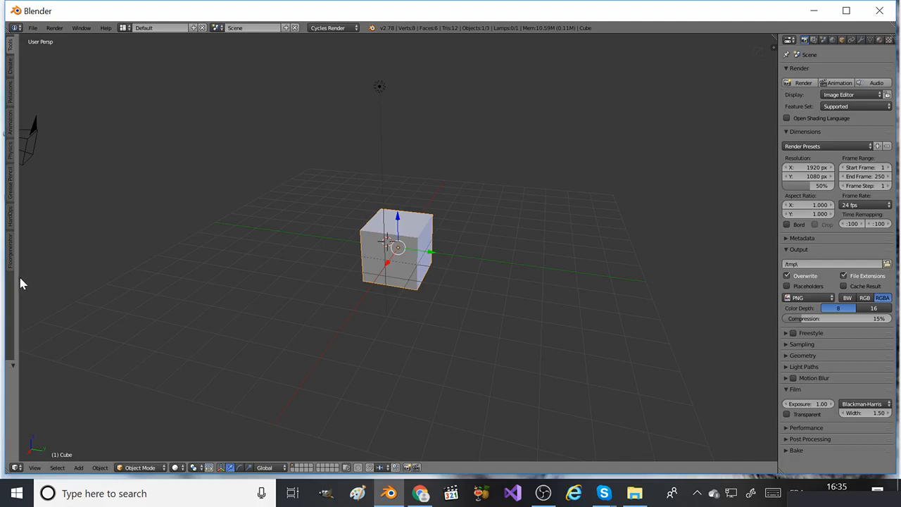
# - Change the 3D View area to the Node Editor and join it over the Properties area
pyautogui.click(17, 469)
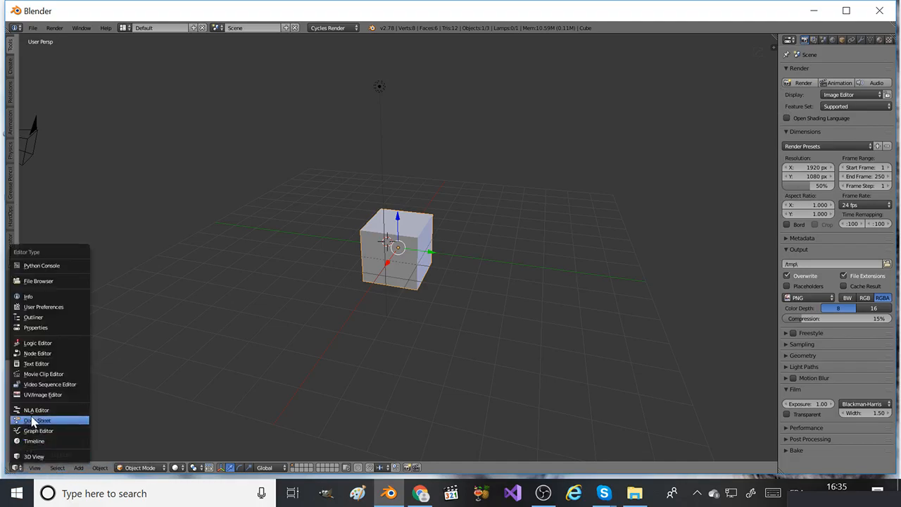
pyautogui.click(40, 353)
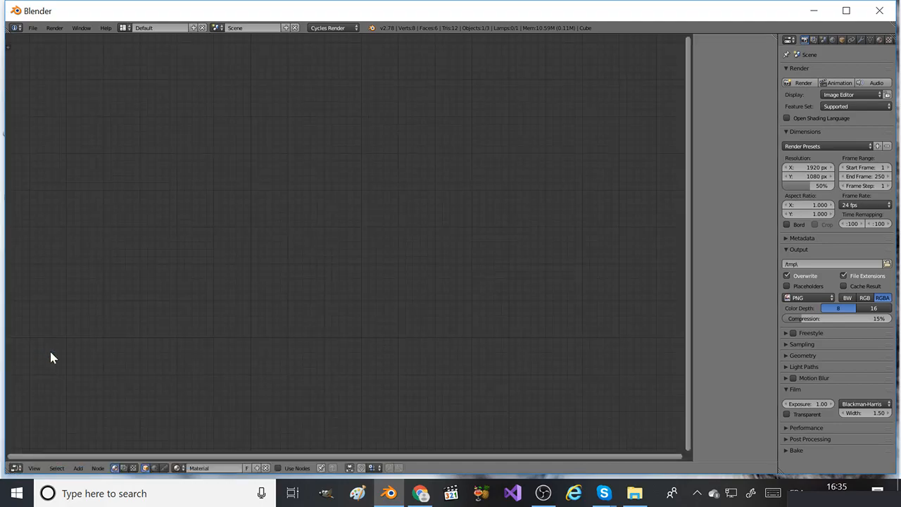
pyautogui.rightClick(776, 120)
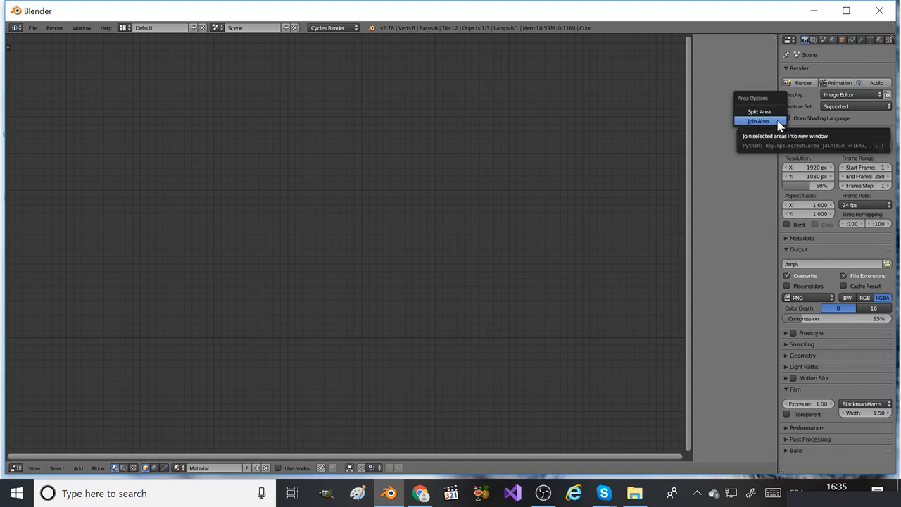
pyautogui.click(778, 121)
pyautogui.click(799, 130)
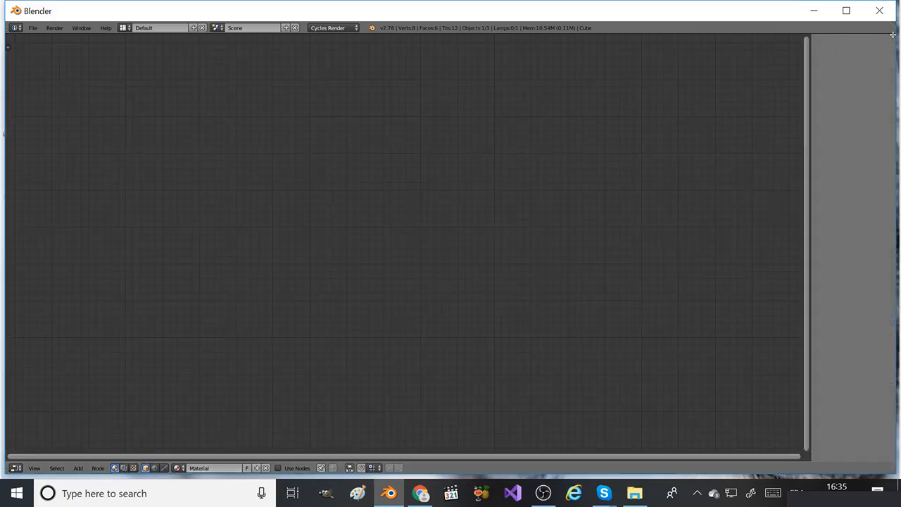
# - Split the Node Editor vertically into two side-by-side areas and narrow the second one's sidebar
pyautogui.moveTo(893, 34); pyautogui.dragTo(557, 120)
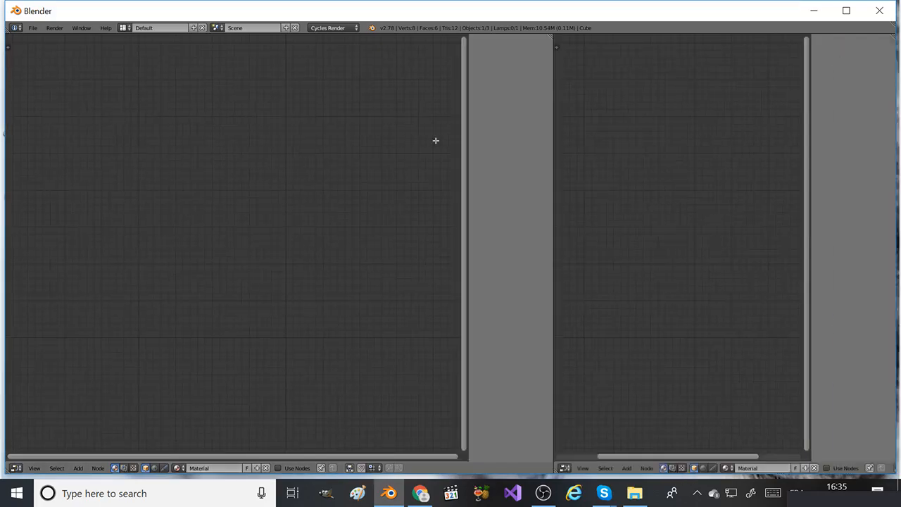
pyautogui.moveTo(414, 144); pyautogui.dragTo(403, 147)
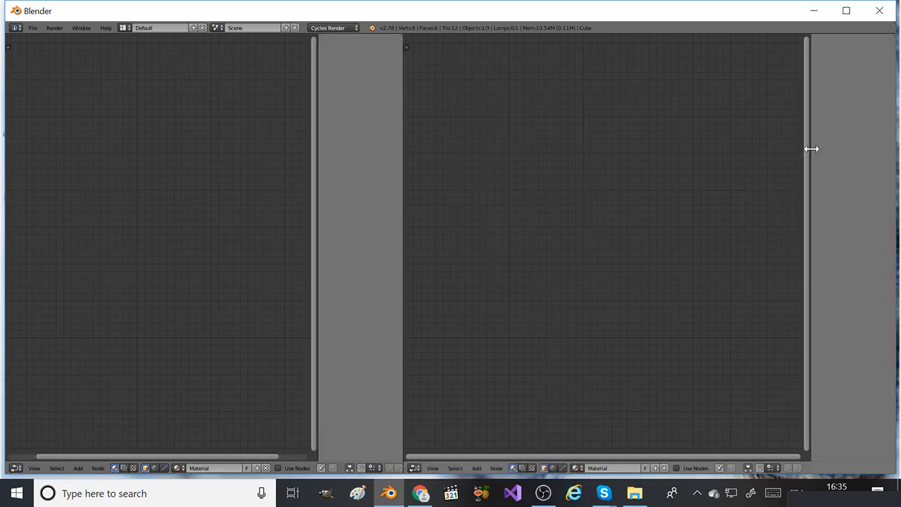
pyautogui.moveTo(812, 148); pyautogui.dragTo(873, 148)
pyautogui.click(414, 468)
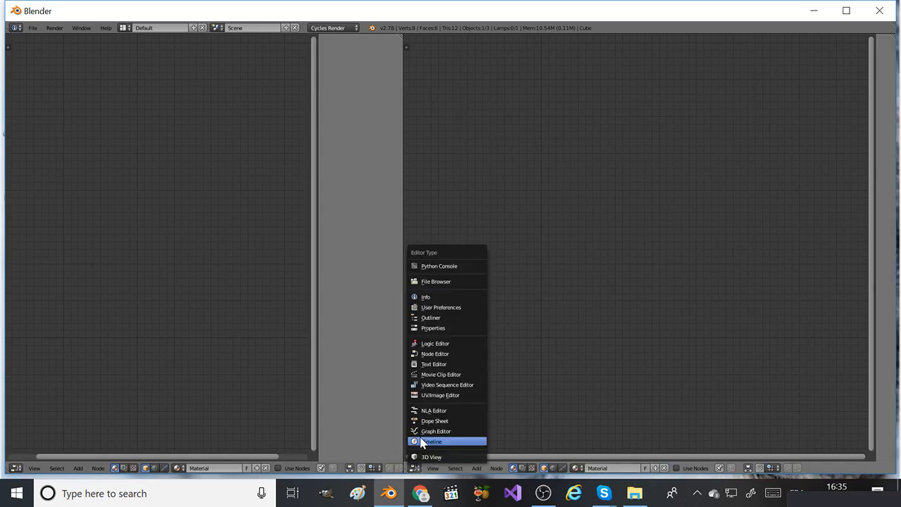
# - Set the first of the two areas to the 3D View and widen it to slightly over half the window
pyautogui.click(15, 468)
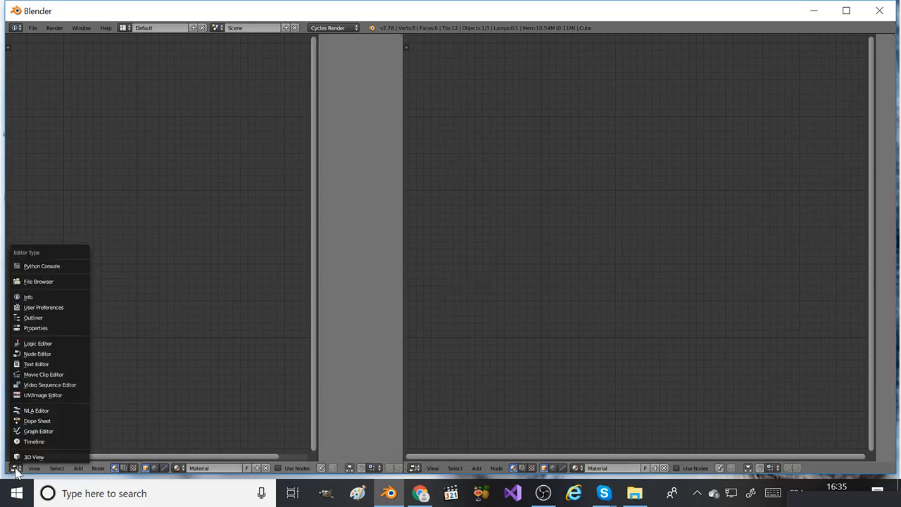
pyautogui.click(21, 457)
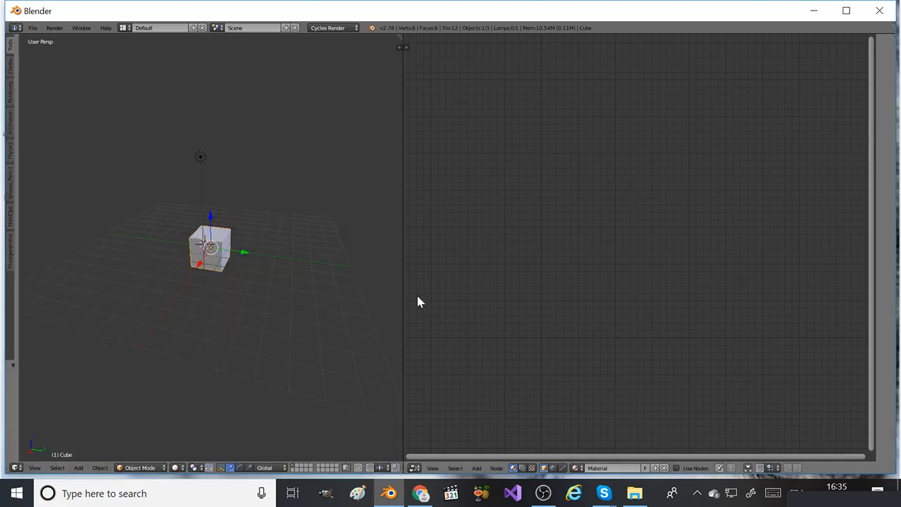
pyautogui.moveTo(404, 302); pyautogui.dragTo(493, 299)
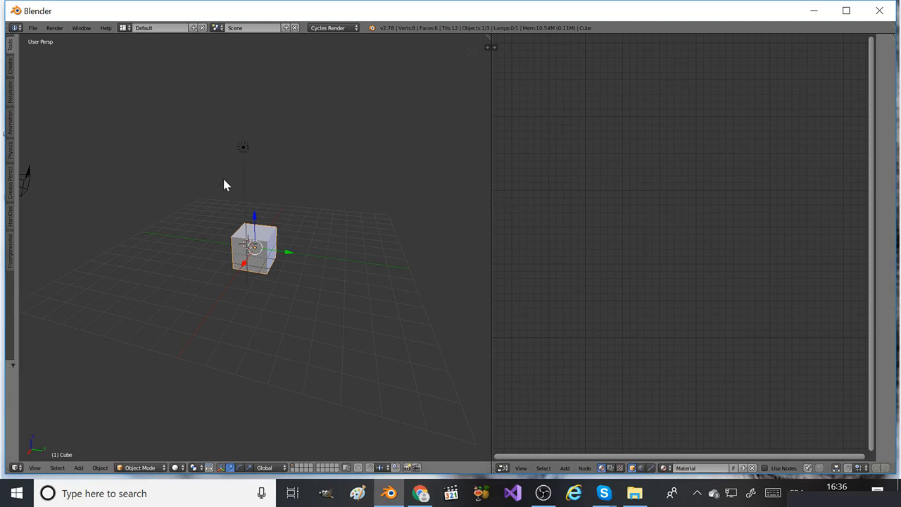
pyautogui.moveTo(213, 176); pyautogui.dragTo(211, 210, button='middle')
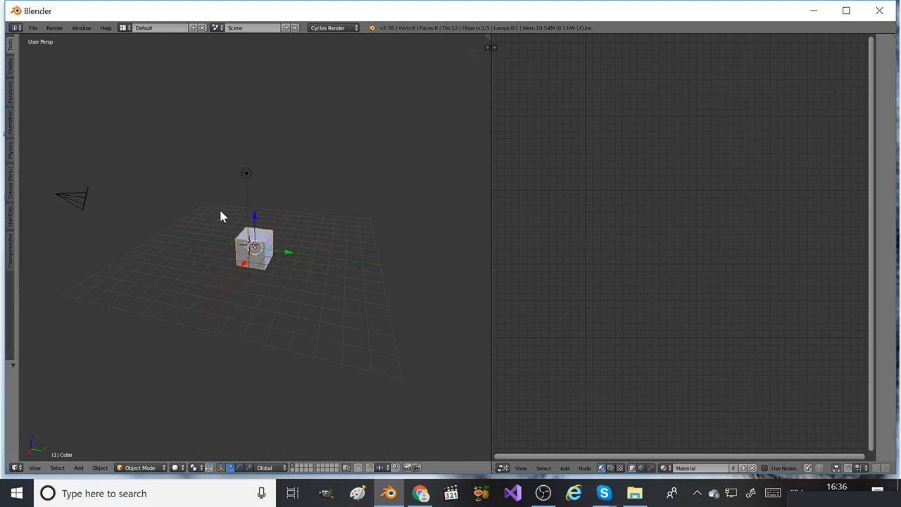
# - Switch to Chrome and examine the introduction of the Wikipedia article on High-dynamic-range imaging
pyautogui.click(420, 493)
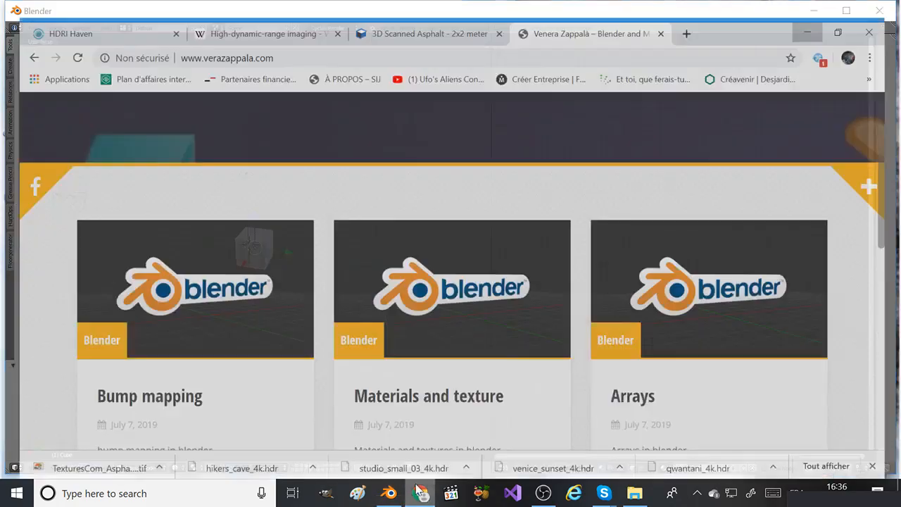
pyautogui.click(246, 11)
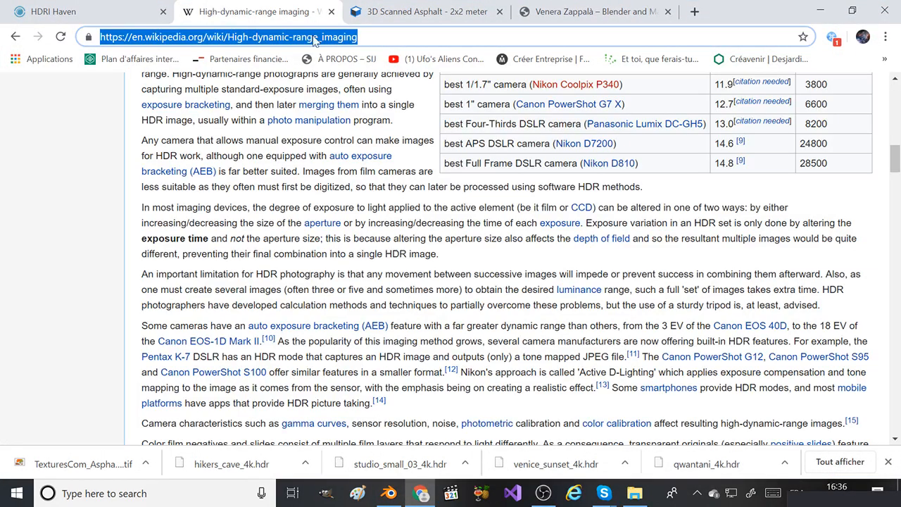
pyautogui.scroll(10, 315, 253)
pyautogui.moveTo(143, 156); pyautogui.dragTo(339, 157)
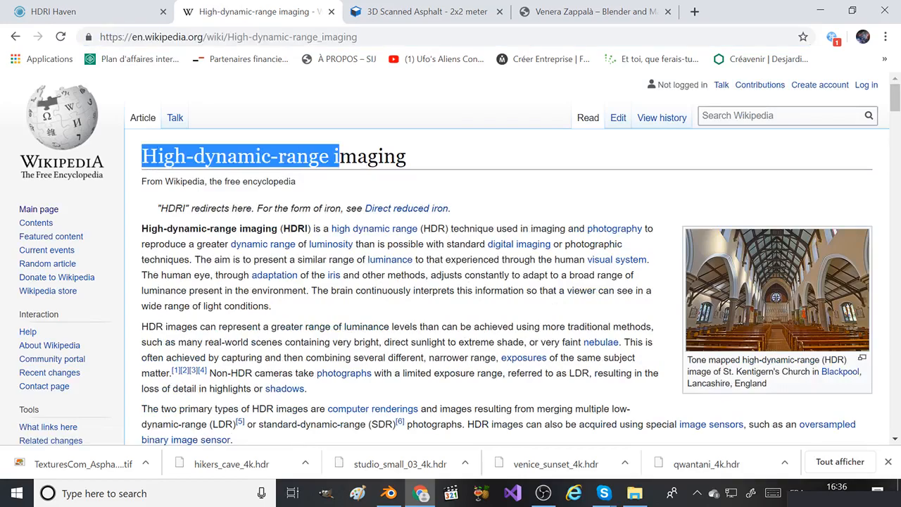
pyautogui.click(326, 170)
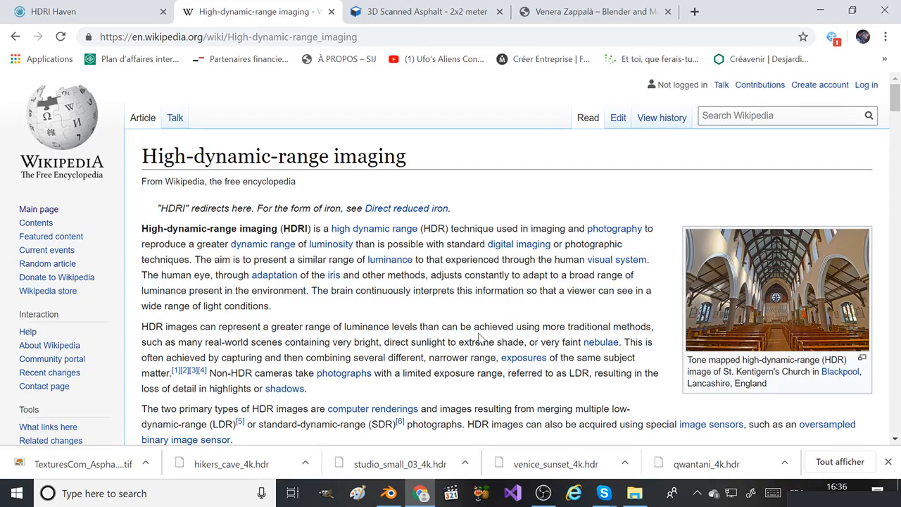
# - Open the HDRIs catalogue on the HDRI Haven site and bring up its category list
pyautogui.click(63, 5)
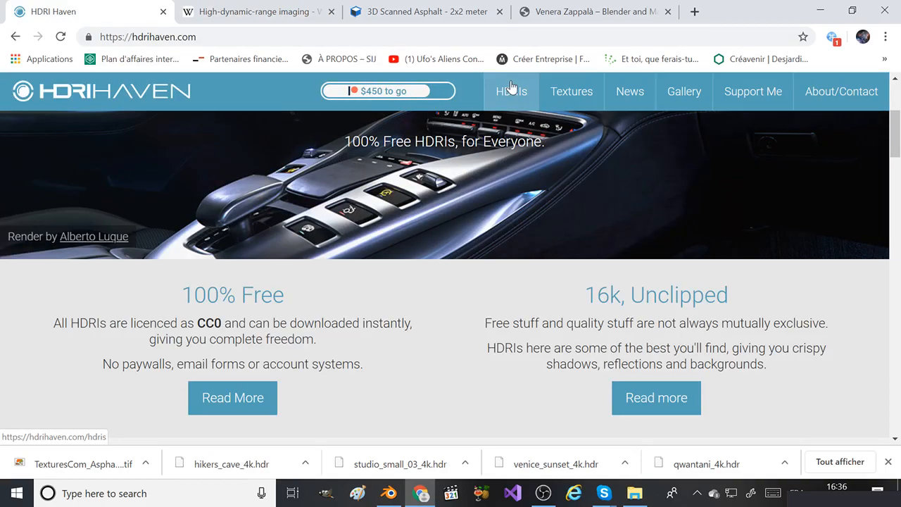
pyautogui.click(512, 87)
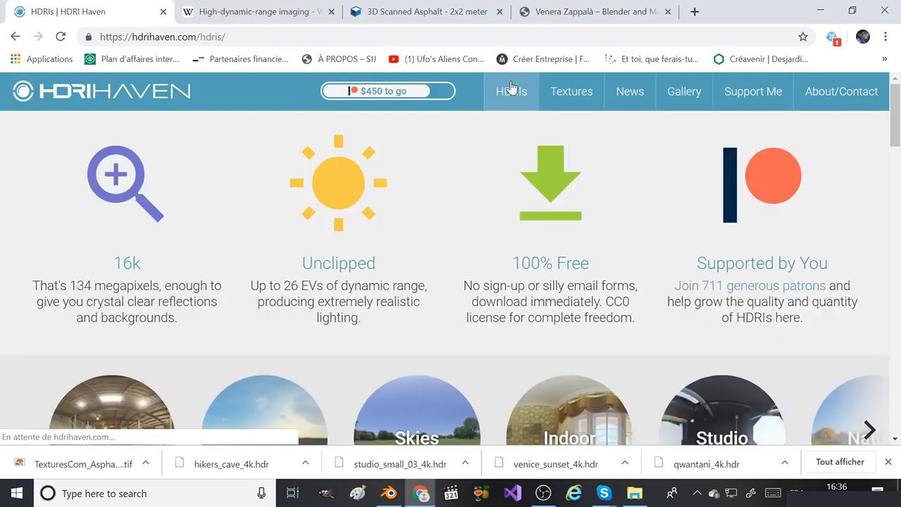
pyautogui.scroll(-3, 182, 205)
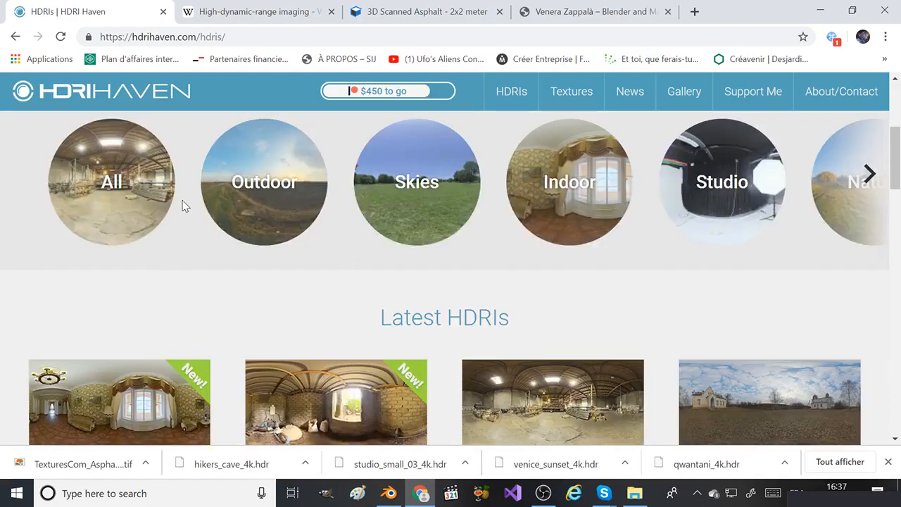
# - Look over the HDRIs offered on the site, switch to the hdri folder in File Explorer and maximize its window
pyautogui.scroll(-10, 183, 205)
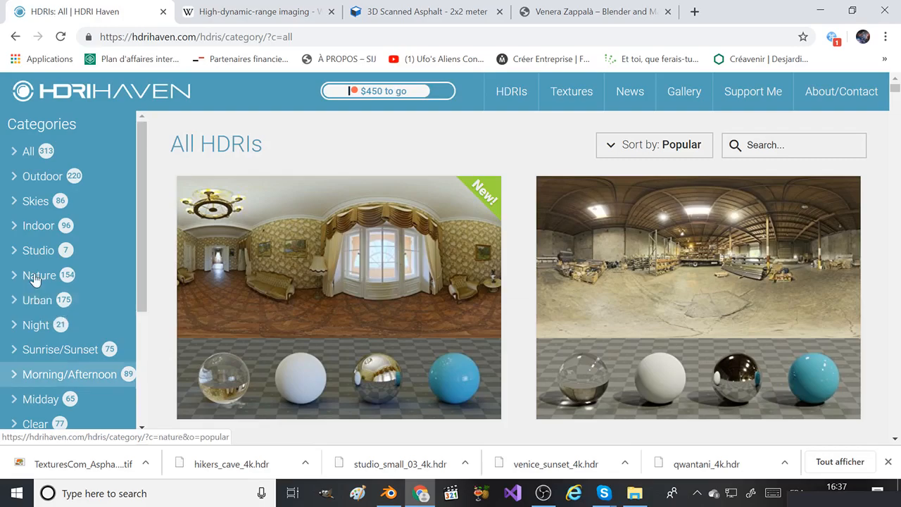
pyautogui.click(820, 11)
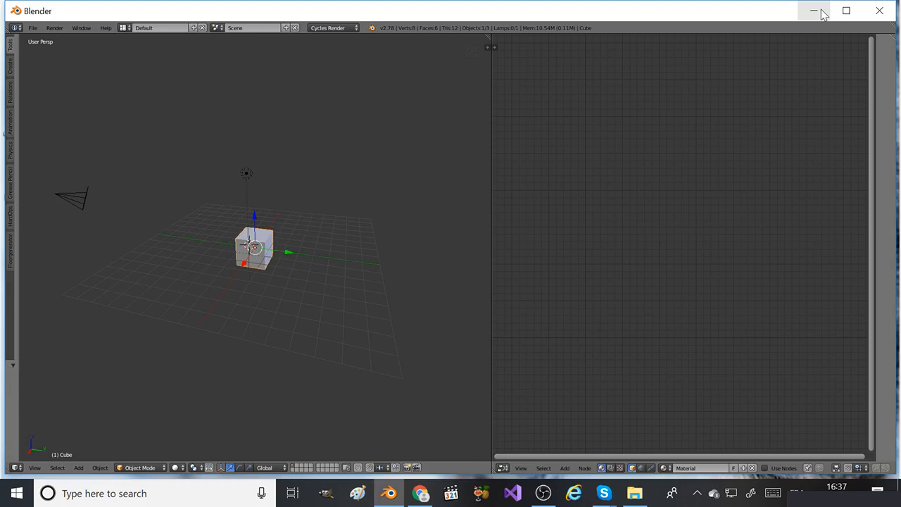
pyautogui.click(817, 11)
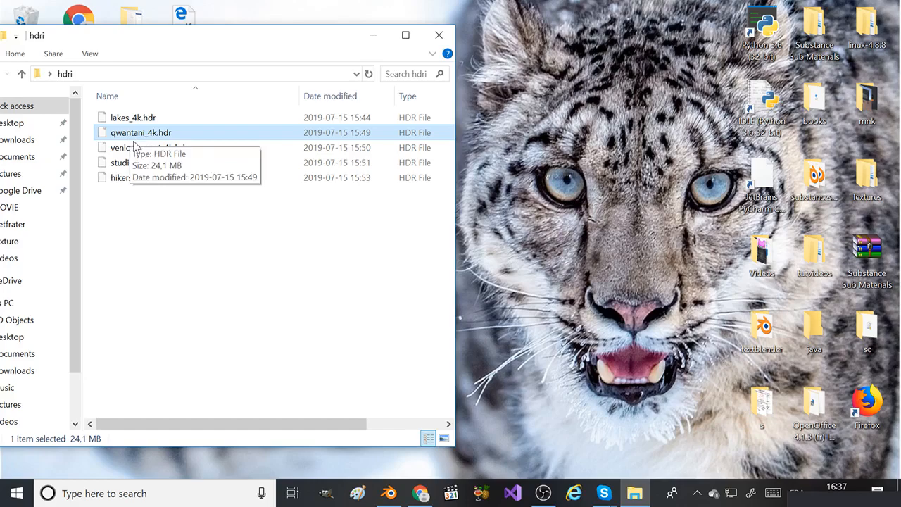
pyautogui.click(406, 34)
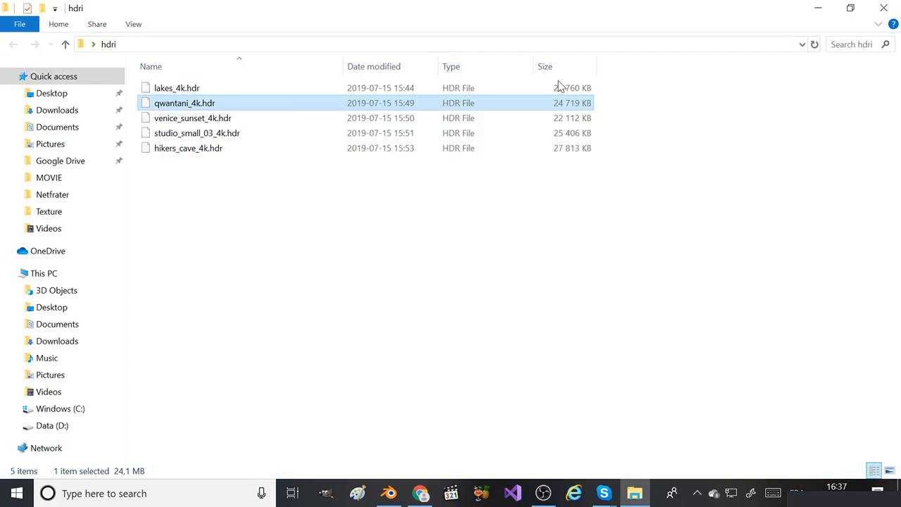
# - Return to Chrome and examine the Combination Room HDRI page
pyautogui.hotkey('alt', 'Tab')
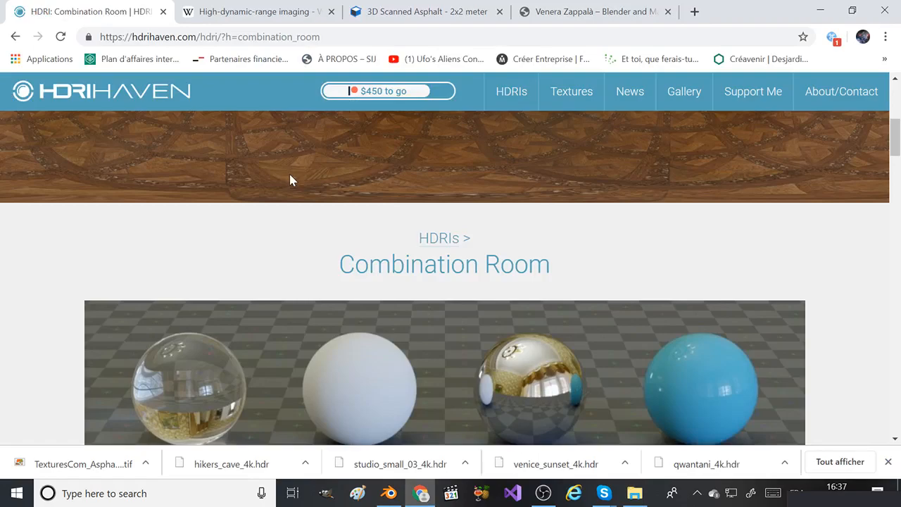
pyautogui.scroll(-4, 290, 175)
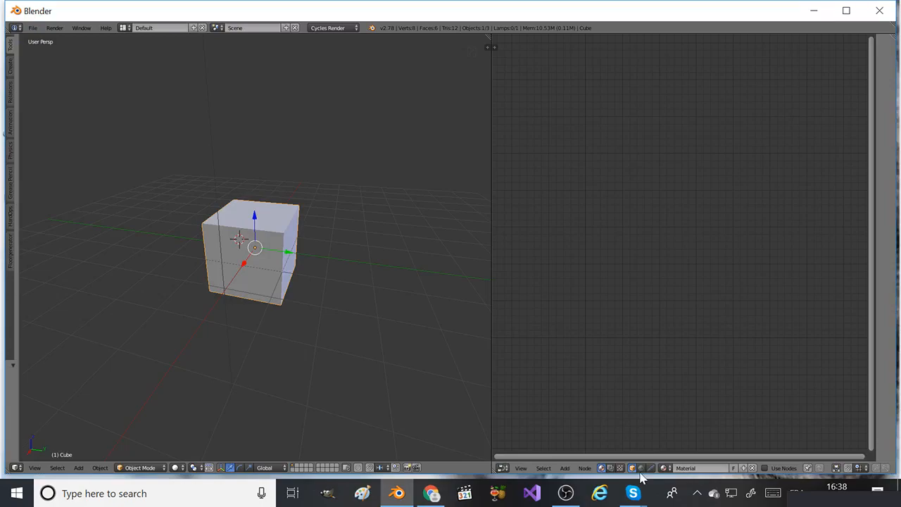
# - Switch to Blender, enable nodes for the World shader and add an Environment Texture node beside the Background node
pyautogui.click(641, 468)
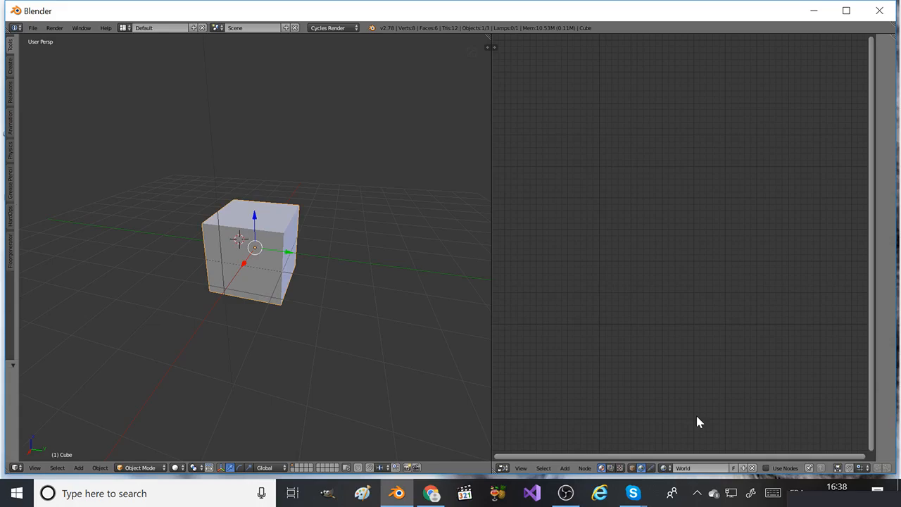
pyautogui.click(767, 467)
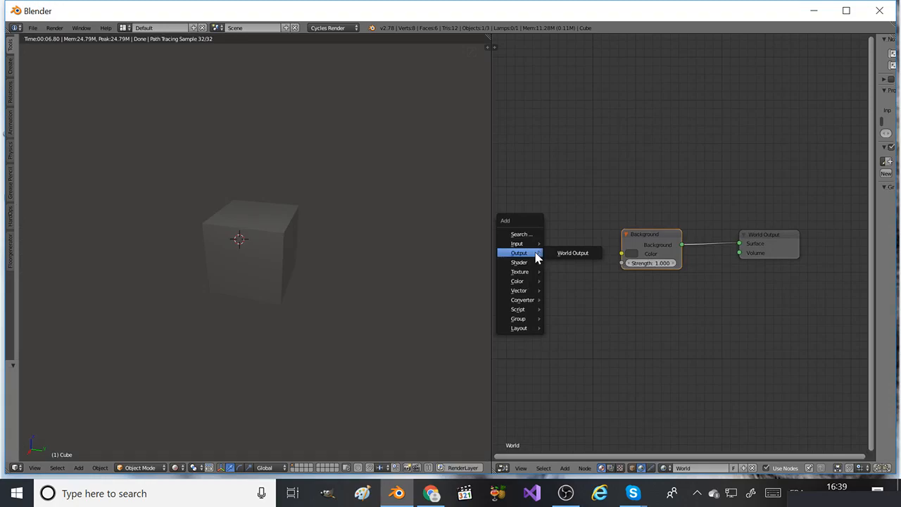
pyautogui.click(525, 234)
pyautogui.write('env')
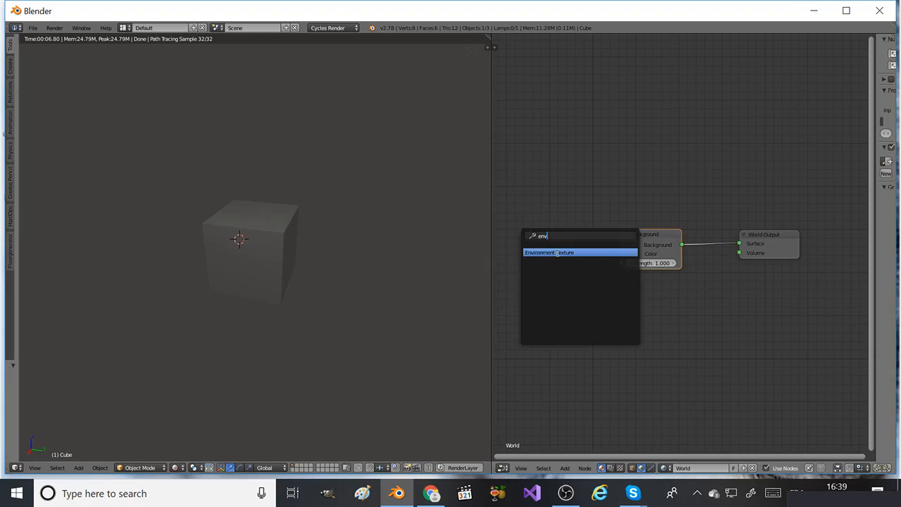
pyautogui.click(558, 253)
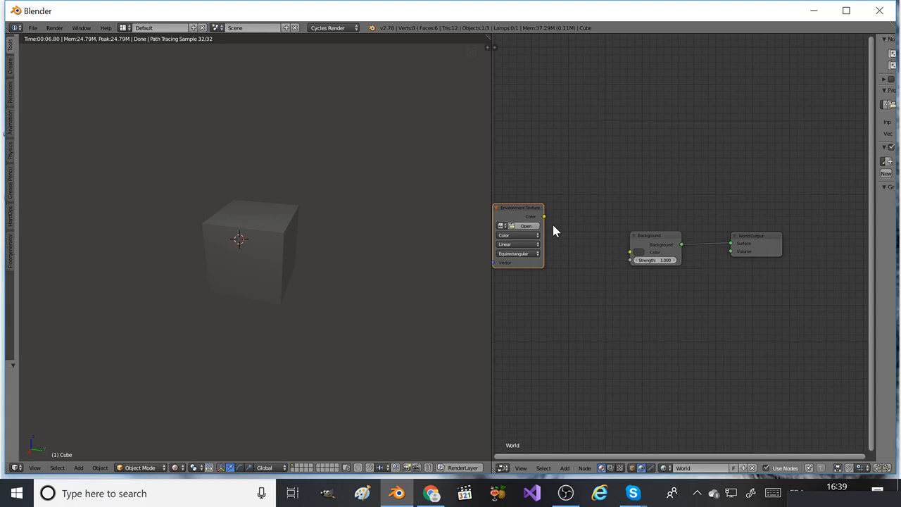
# - Load qwantani_4k.hdr from the hdri folder into the Environment Texture node, turning off the file filter to list HDR files
pyautogui.click(526, 225)
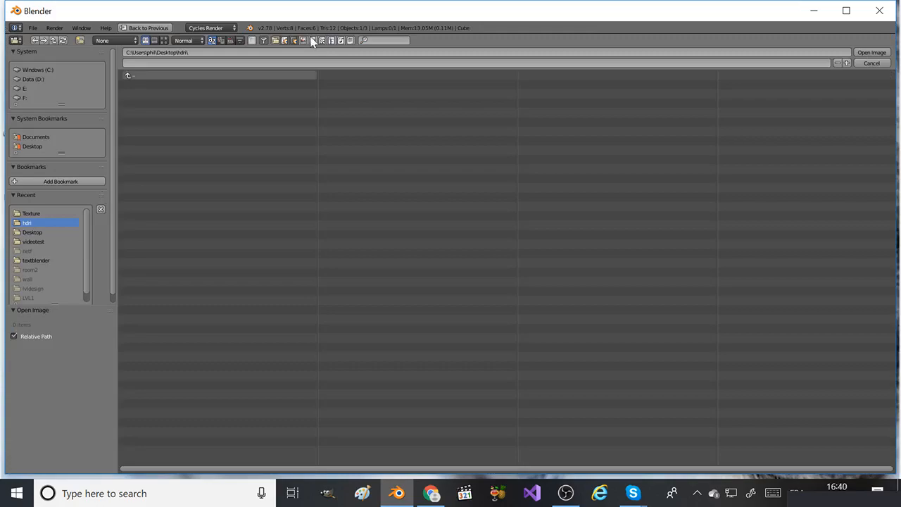
pyautogui.click(263, 40)
pyautogui.click(148, 104)
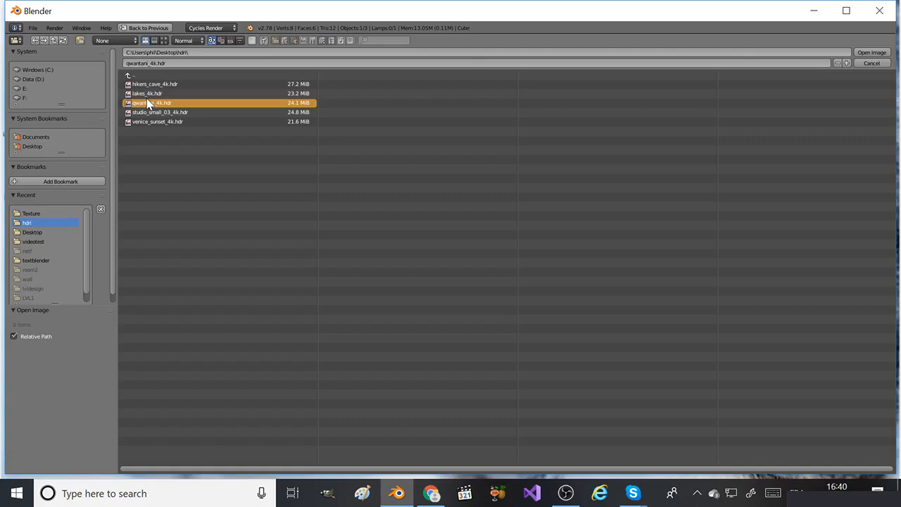
pyautogui.doubleClick(148, 104)
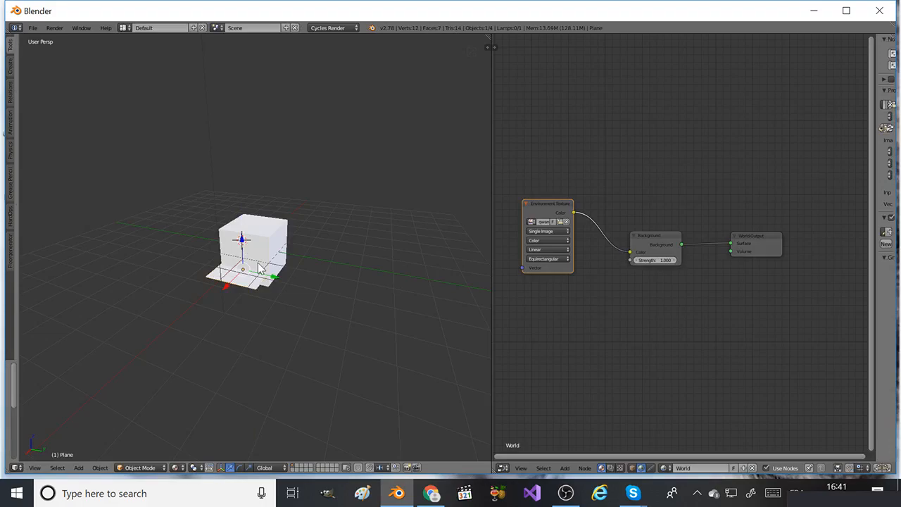
# - Scale the plane up uniformly into a large ground surface beneath the cube
pyautogui.press('s')
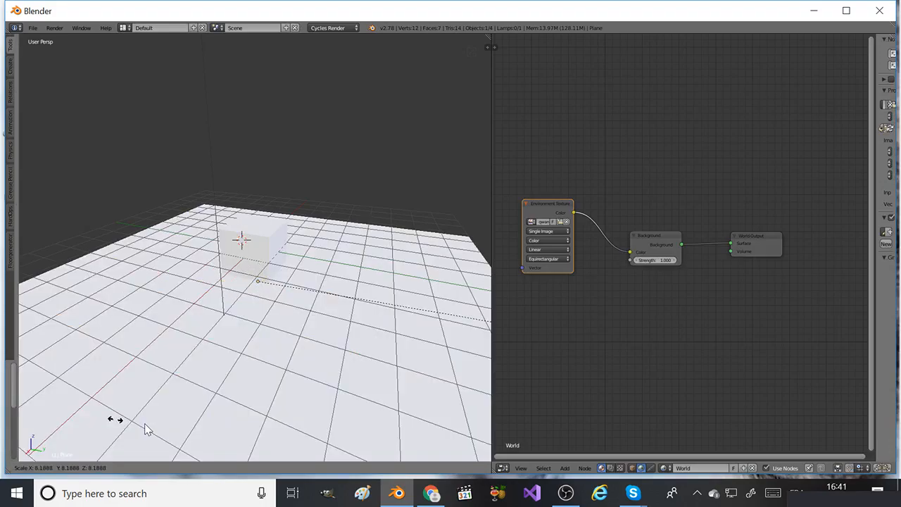
pyautogui.click(144, 429)
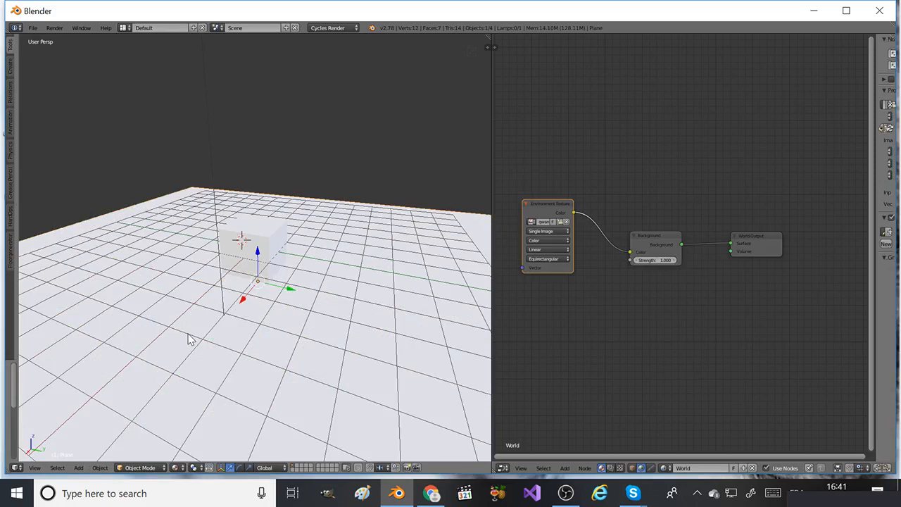
pyautogui.hotkey('alt', 'Tab')
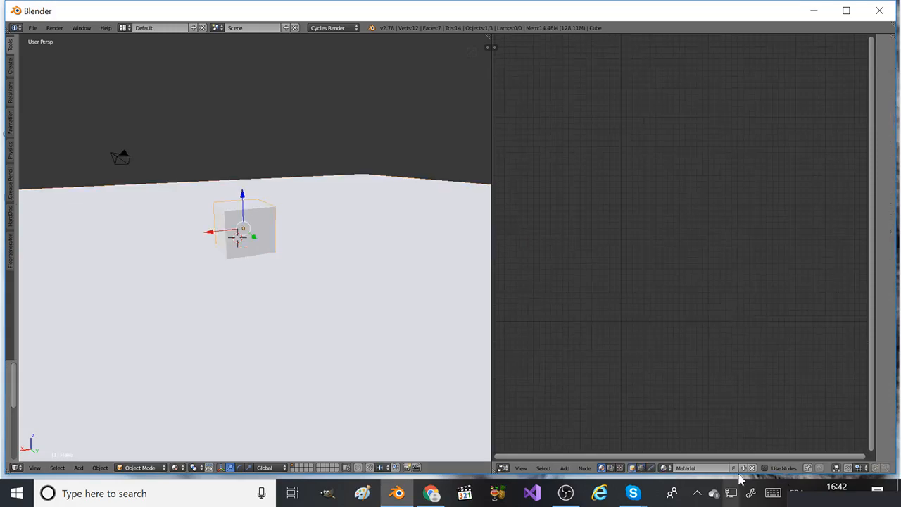
# - Enable nodes for the cube's material and change its Diffuse BSDF color to violet
pyautogui.click(766, 468)
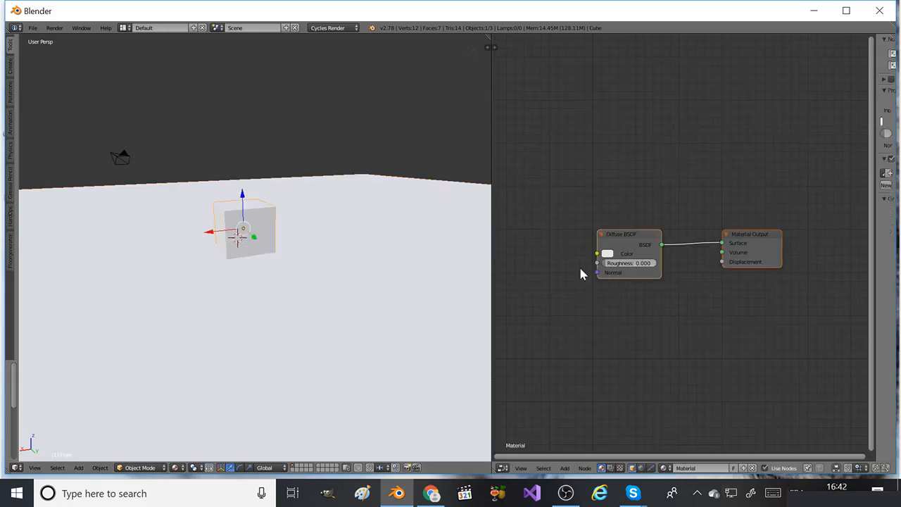
pyautogui.scroll(1, 765, 241)
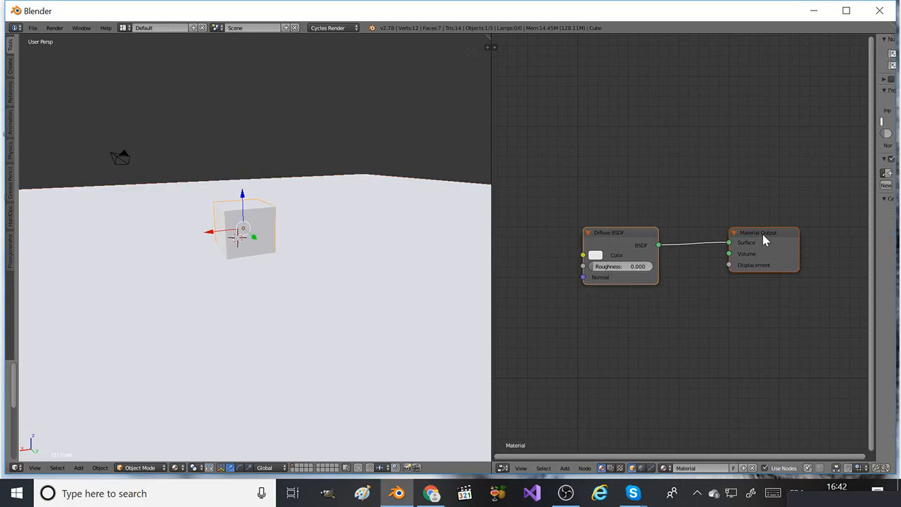
pyautogui.click(596, 255)
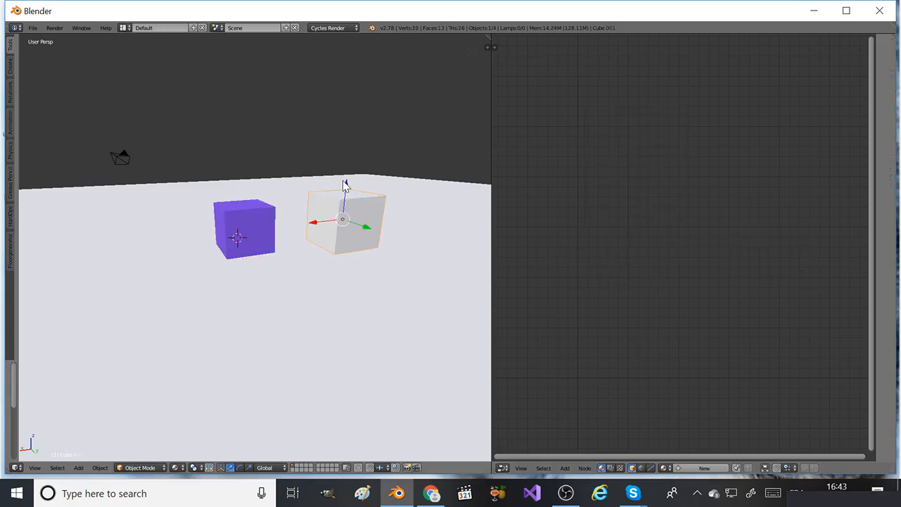
# - Lower the second cube about 0.31 along the Z axis onto the ground plane and select the violet cube
pyautogui.press('g')
pyautogui.press('z')
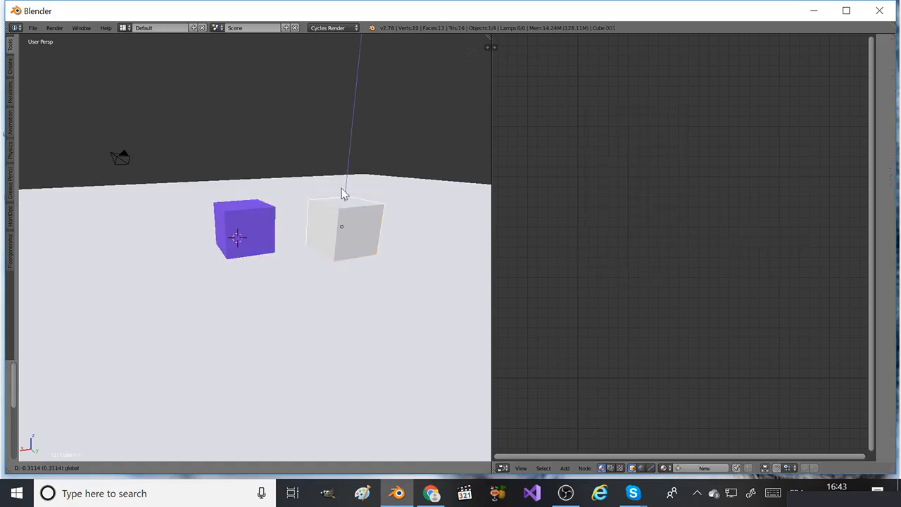
pyautogui.click(344, 195)
pyautogui.rightClick(226, 243)
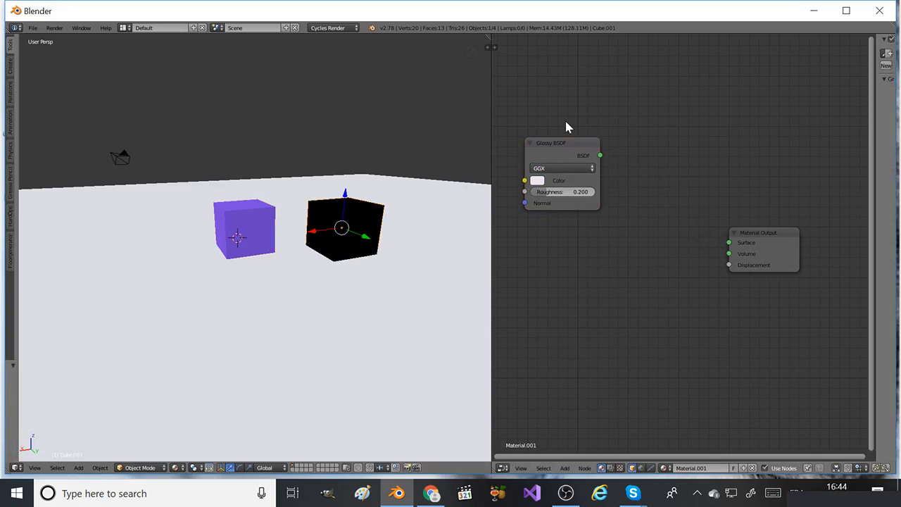
# - Reposition the second cube's Glossy BSDF node slightly lower and search the addable nodes for "gl"
pyautogui.moveTo(567, 144); pyautogui.dragTo(573, 183)
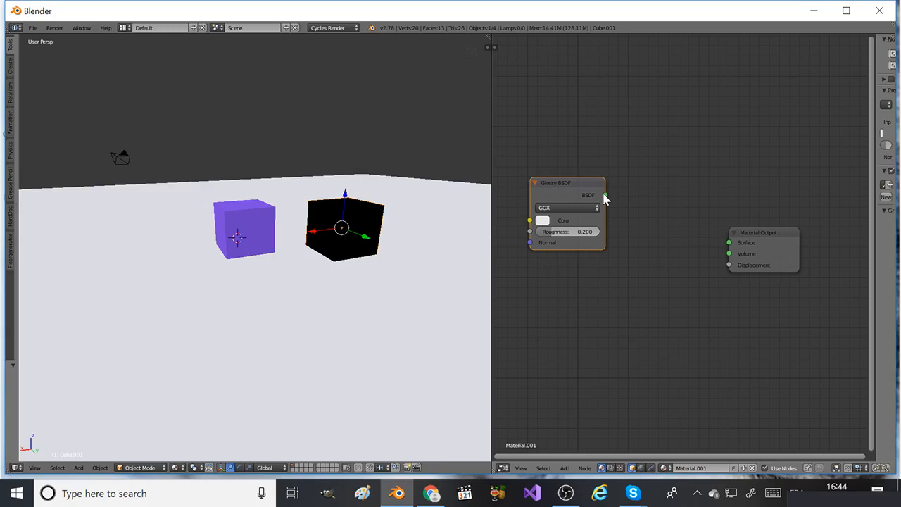
pyautogui.hotkey('shift', 'a')
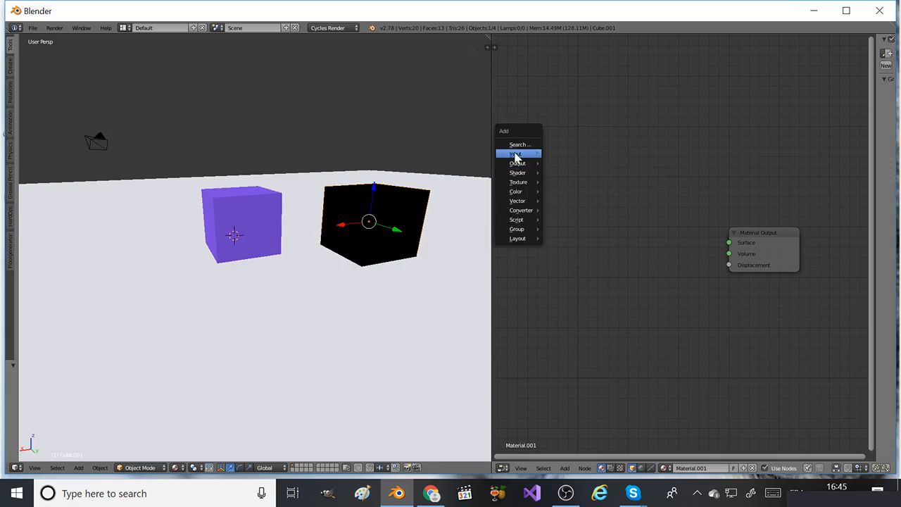
pyautogui.click(518, 146)
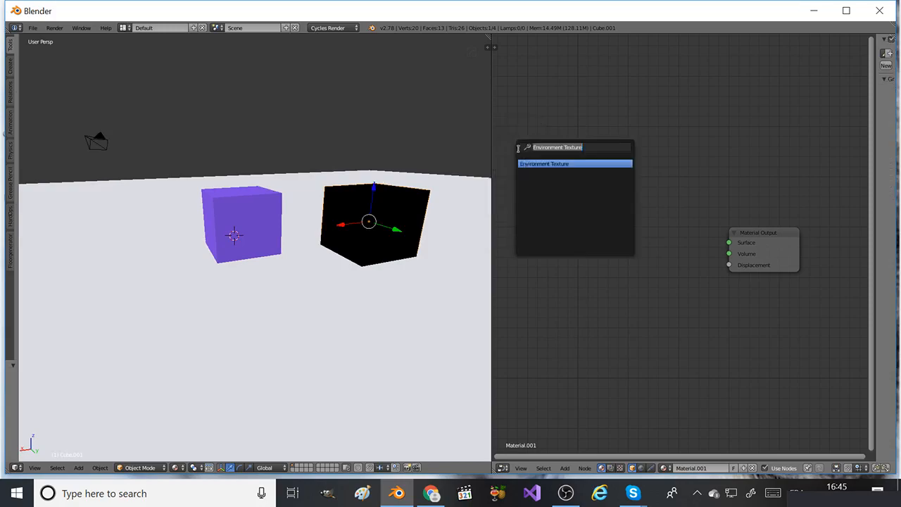
pyautogui.write('gl')
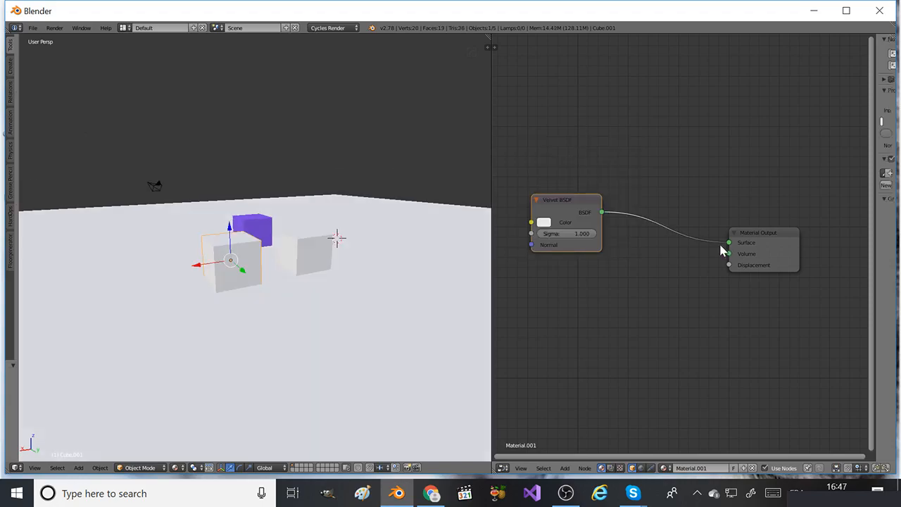
# - Select the sphere's whole mesh in Edit Mode and reduce the selection to a single face near its middle
pyautogui.scroll(2, 201, 312)
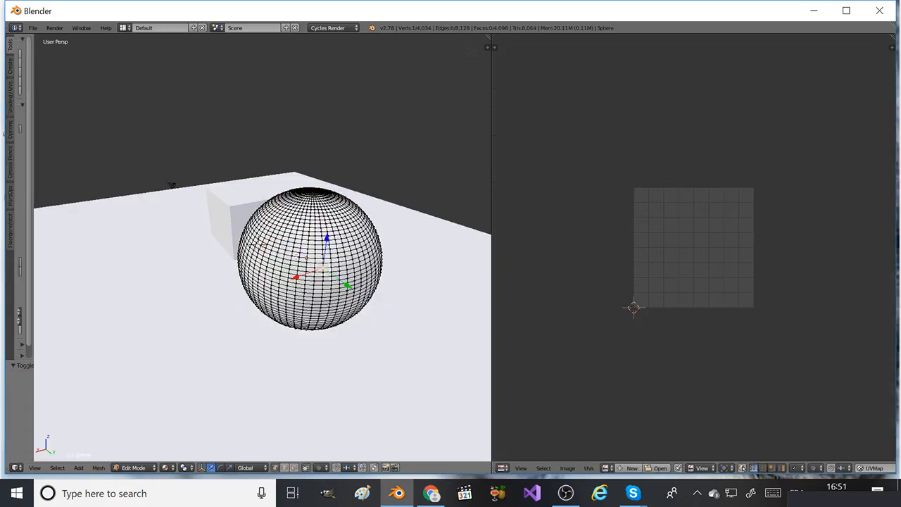
pyautogui.press('a')
pyautogui.press('a')
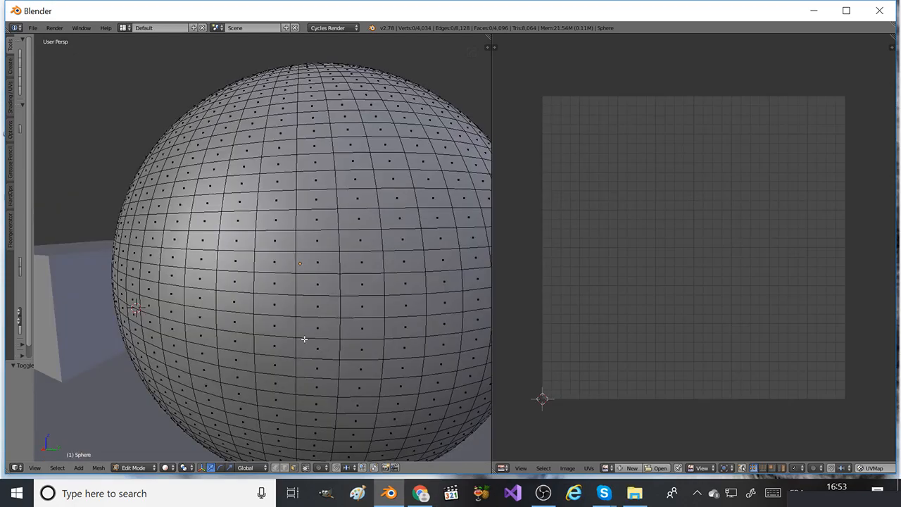
pyautogui.rightClick(318, 286)
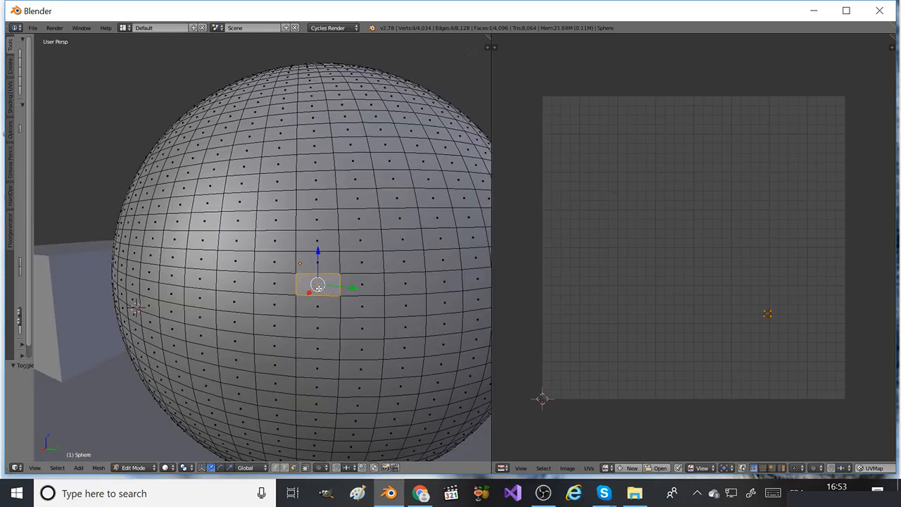